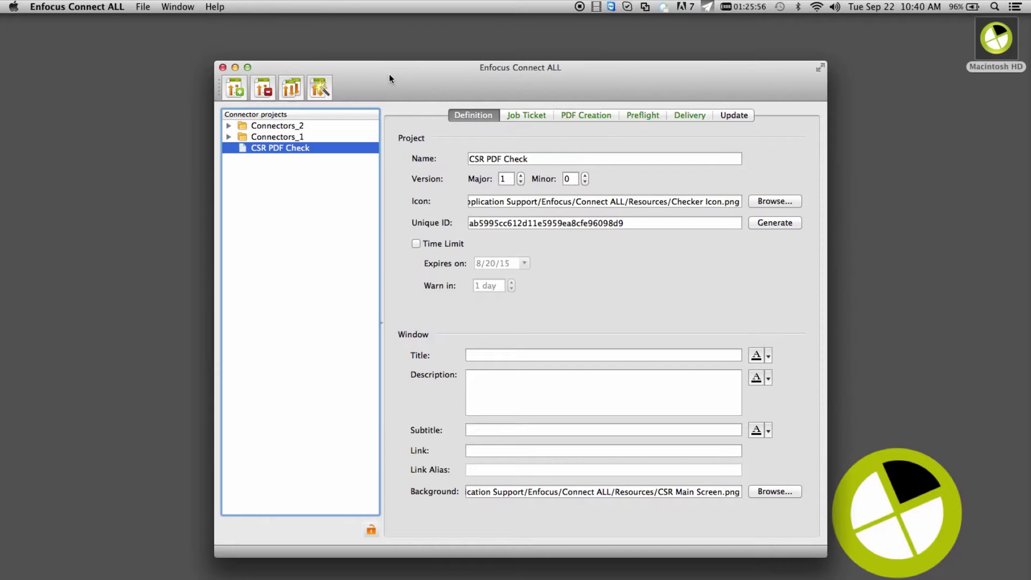
Create a new untitled preflight profile from the Preflight Profile panel and show its empty Restrictions page.
{"action": "left_click", "coordinate": [178, 6]}
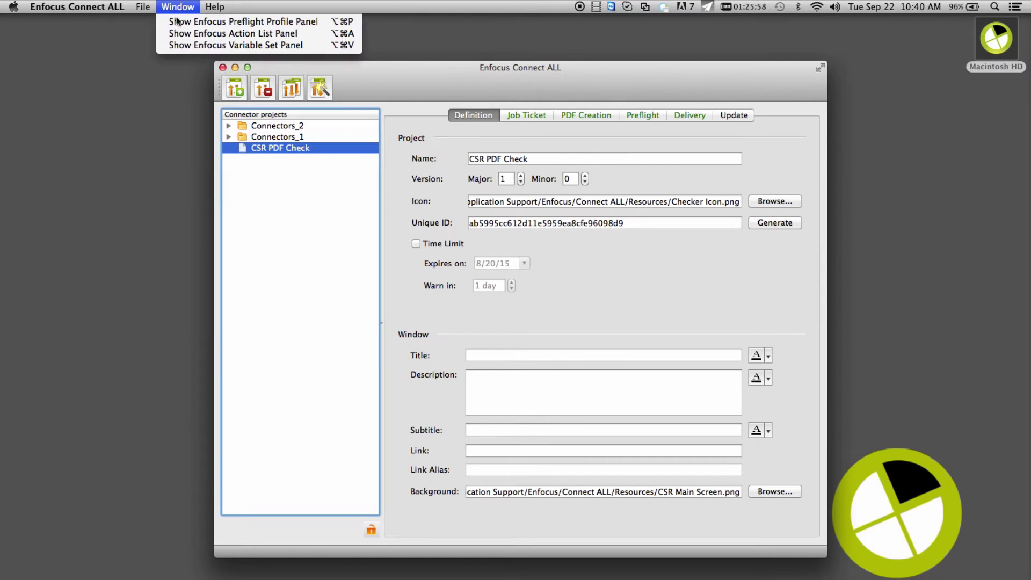
{"action": "left_click", "coordinate": [178, 23]}
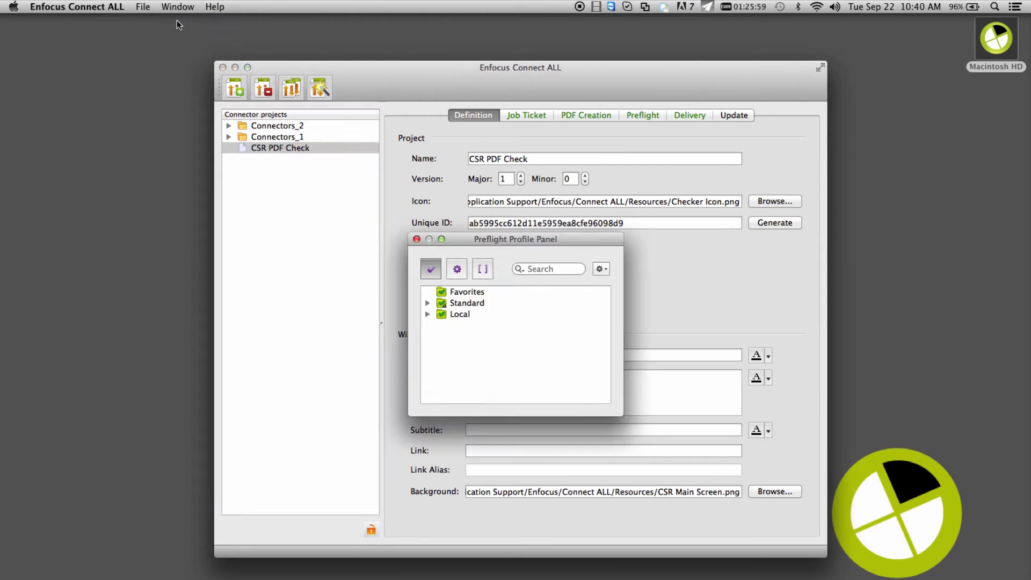
{"action": "left_click", "coordinate": [606, 270]}
{"action": "mouse_move", "coordinate": [661, 386]}
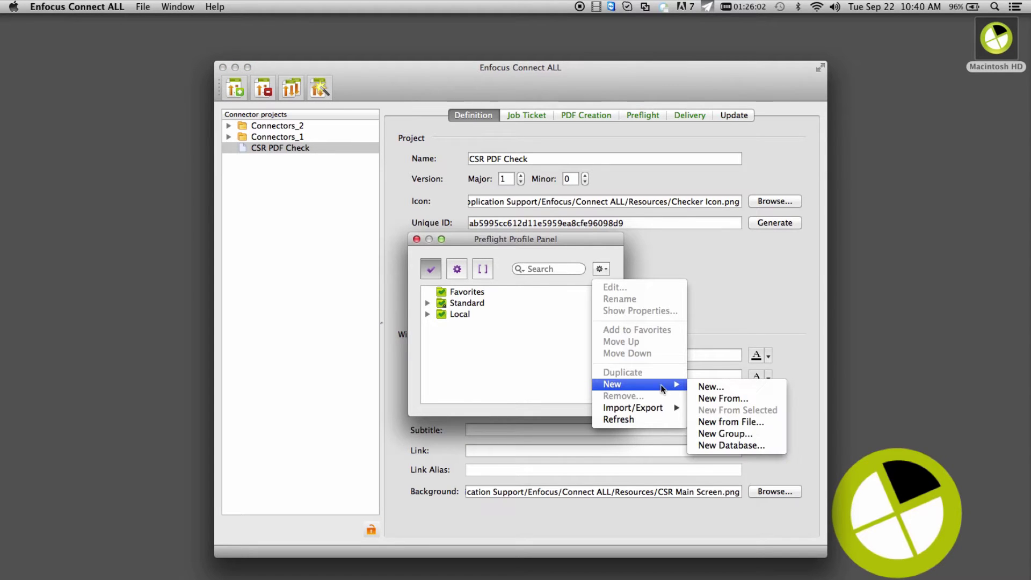
{"action": "left_click", "coordinate": [703, 387]}
{"action": "left_click", "coordinate": [243, 170]}
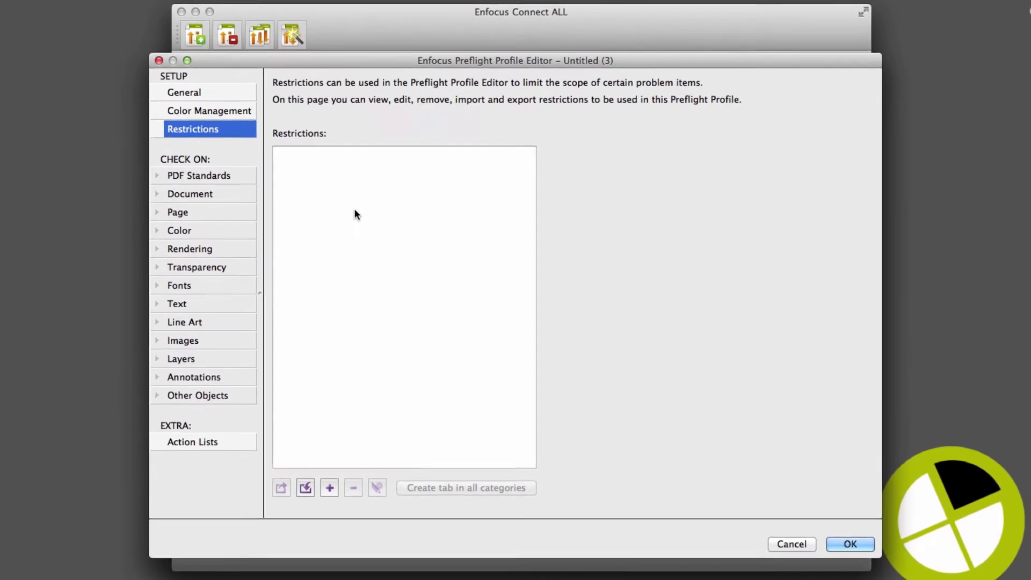
{"action": "left_click", "coordinate": [374, 245]}
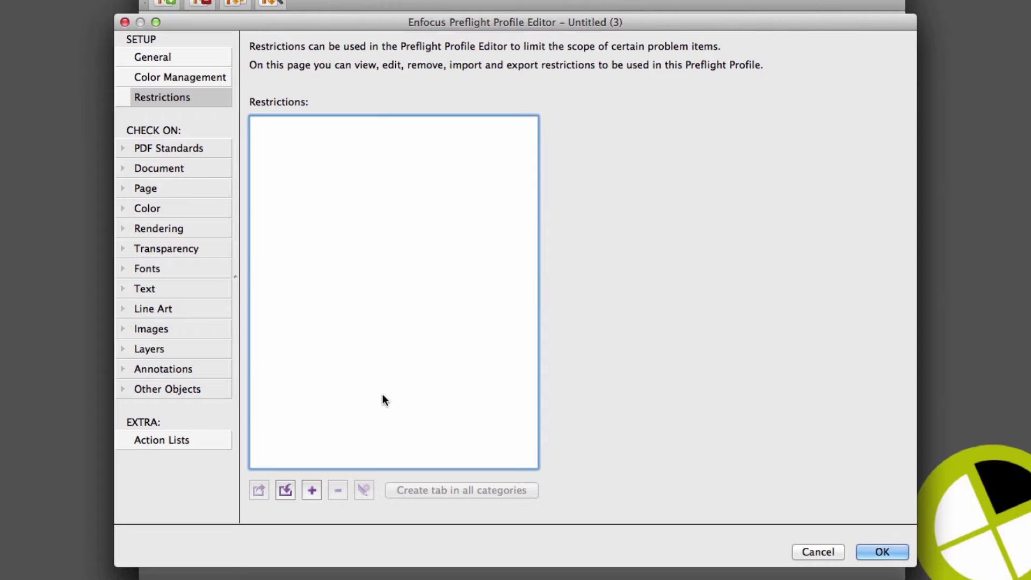
Import the Ignore Die Line Layers restriction and review its select-layers-by-name and NOT steps.
{"action": "left_click", "coordinate": [285, 490]}
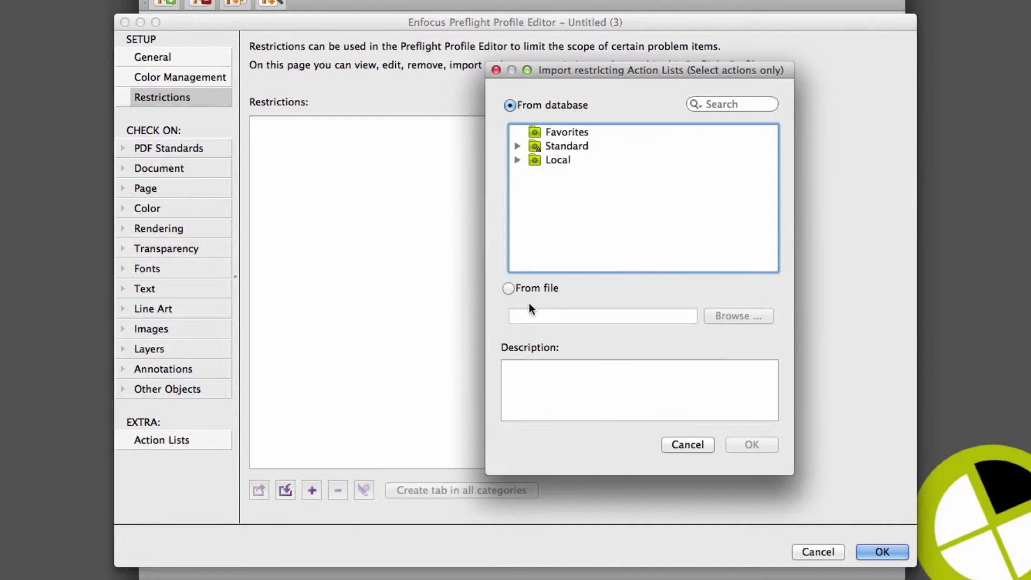
{"action": "left_click", "coordinate": [517, 160]}
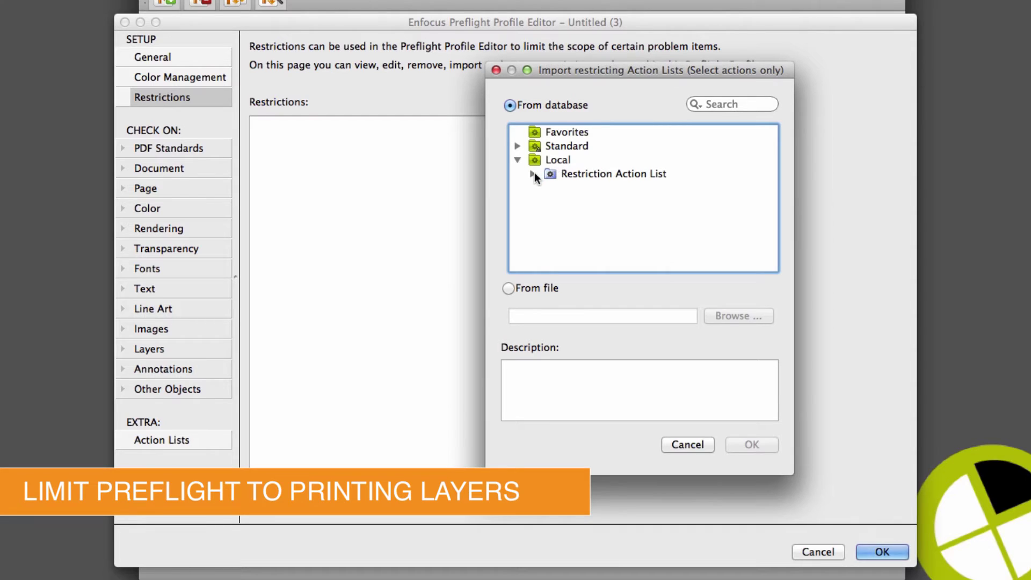
{"action": "left_click", "coordinate": [533, 173]}
{"action": "left_click", "coordinate": [618, 202]}
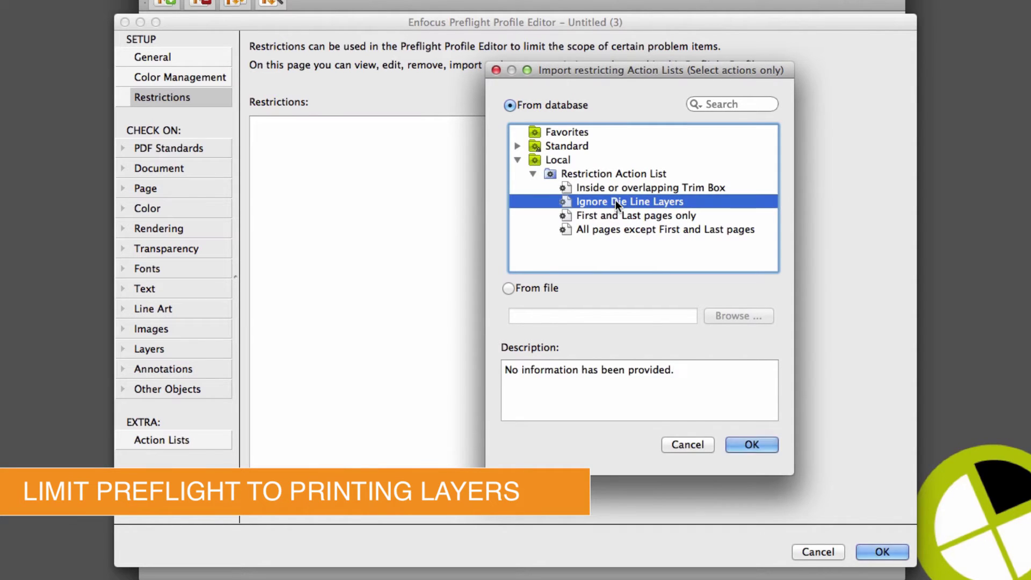
{"action": "left_click", "coordinate": [752, 445]}
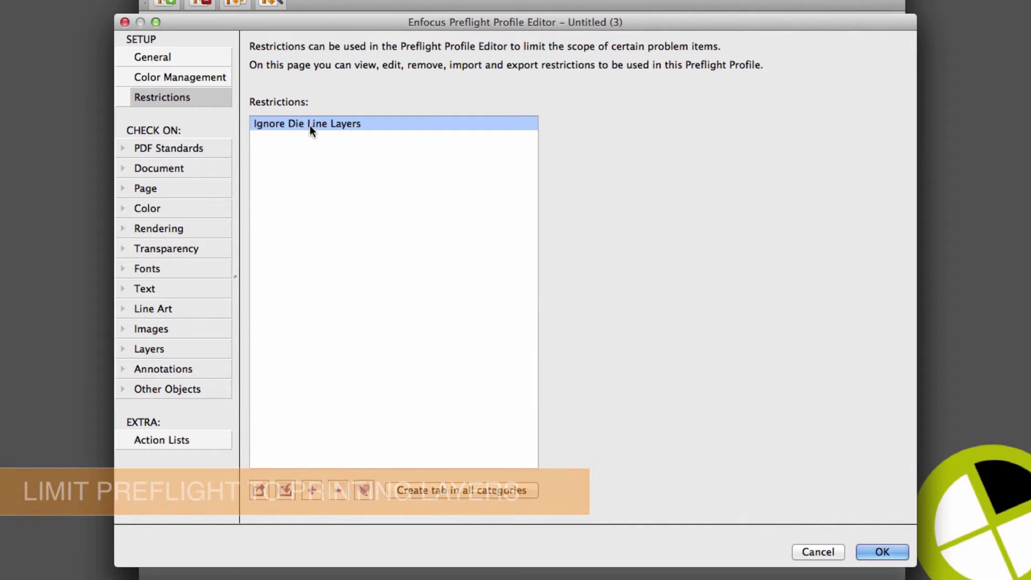
{"action": "double_click", "coordinate": [311, 124]}
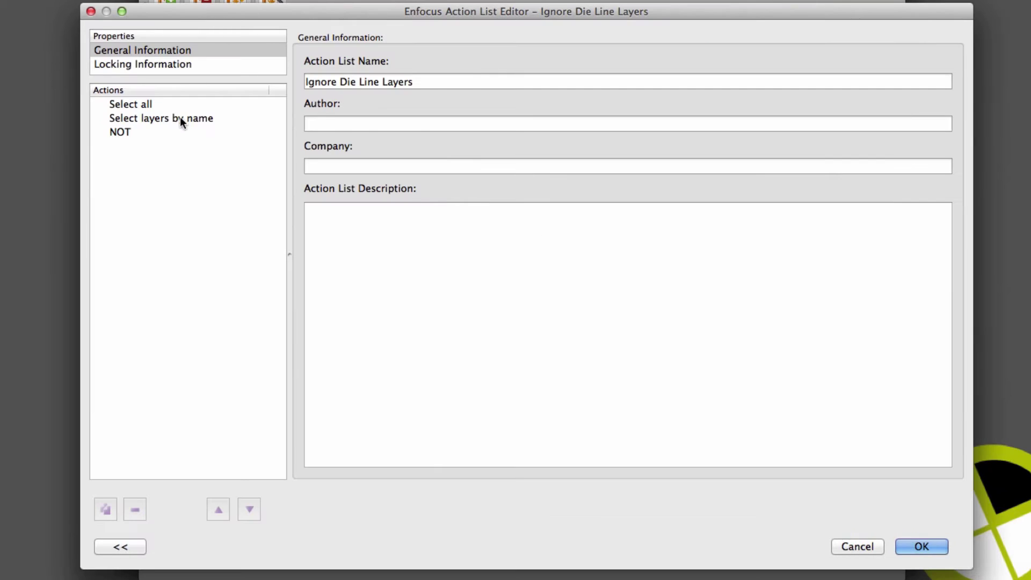
{"action": "left_click", "coordinate": [180, 118]}
{"action": "left_click", "coordinate": [138, 135]}
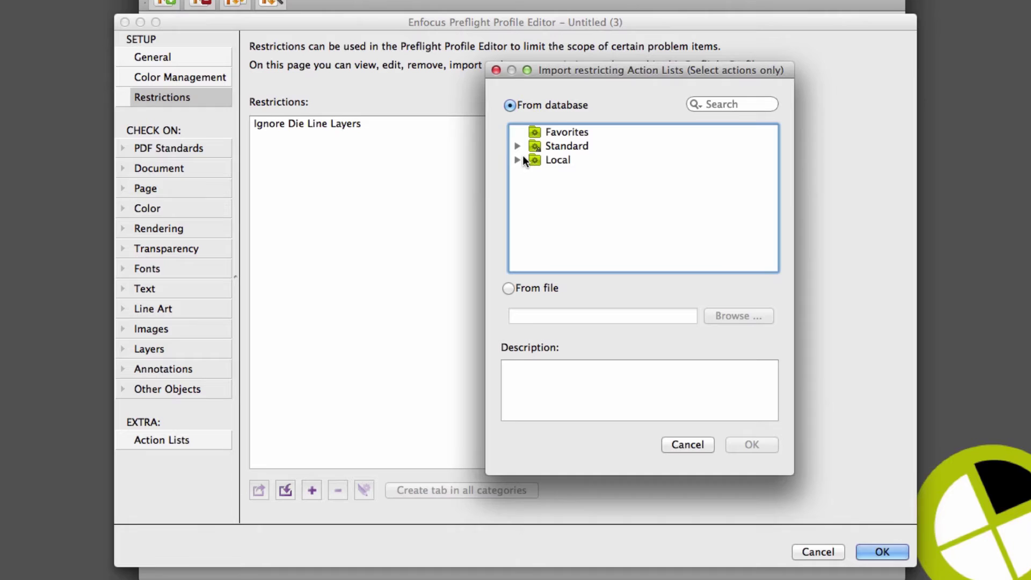
Import the Inside or overlapping Trim Box restriction and review its inside-region selection settings.
{"action": "left_click", "coordinate": [517, 159]}
{"action": "left_click", "coordinate": [534, 174]}
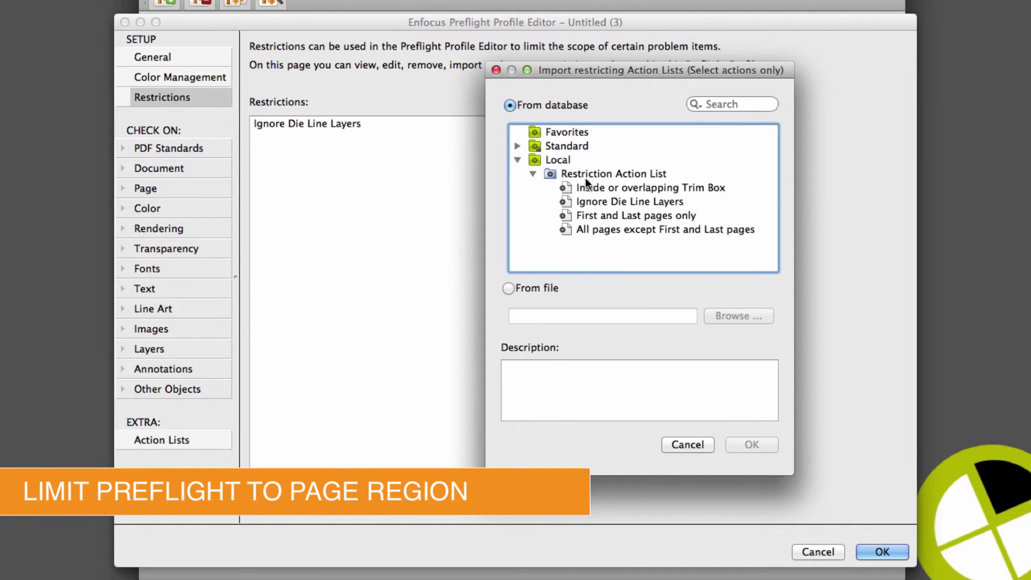
{"action": "left_click", "coordinate": [667, 188]}
{"action": "key", "text": "Return"}
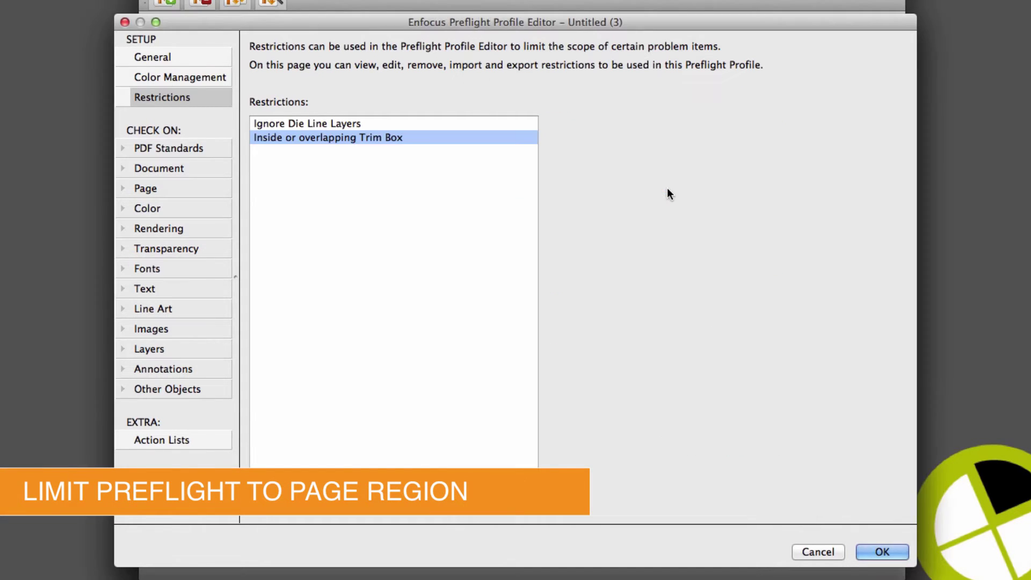
{"action": "left_click", "coordinate": [347, 181]}
{"action": "double_click", "coordinate": [339, 138]}
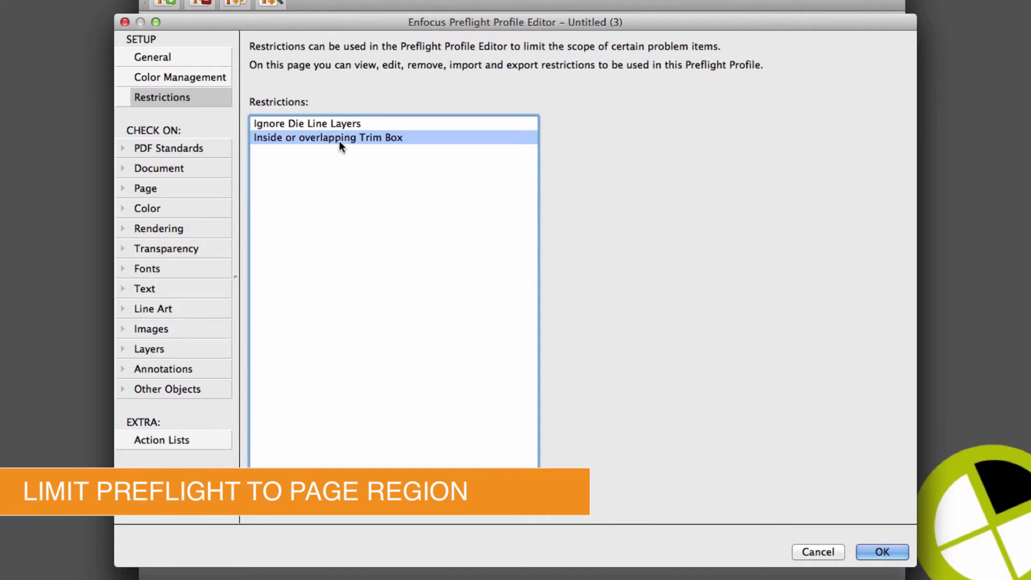
{"action": "left_click", "coordinate": [187, 104]}
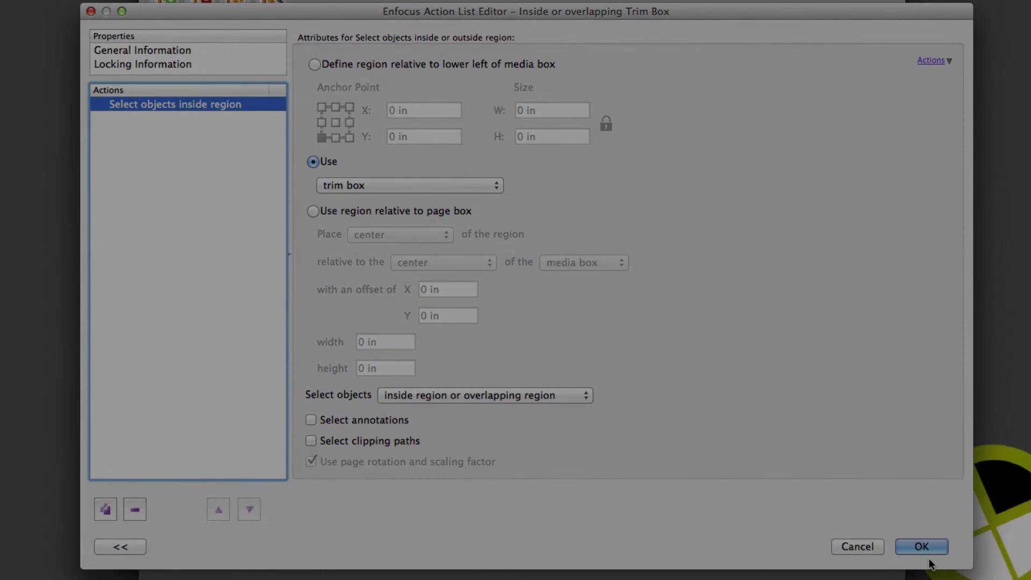
{"action": "left_click", "coordinate": [922, 546]}
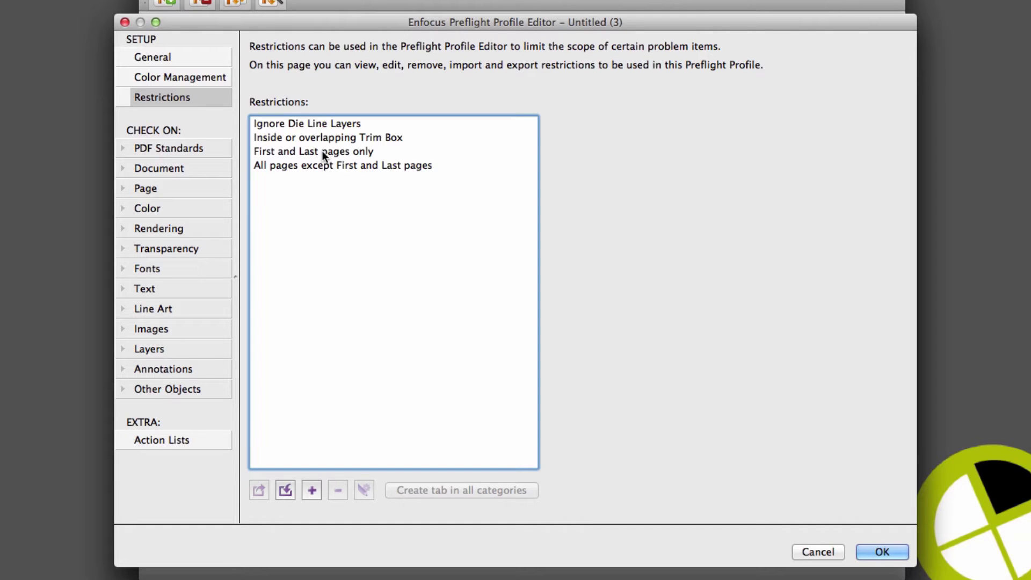
Review the First and Last pages only action list's first page, last page and OR steps.
{"action": "double_click", "coordinate": [323, 152]}
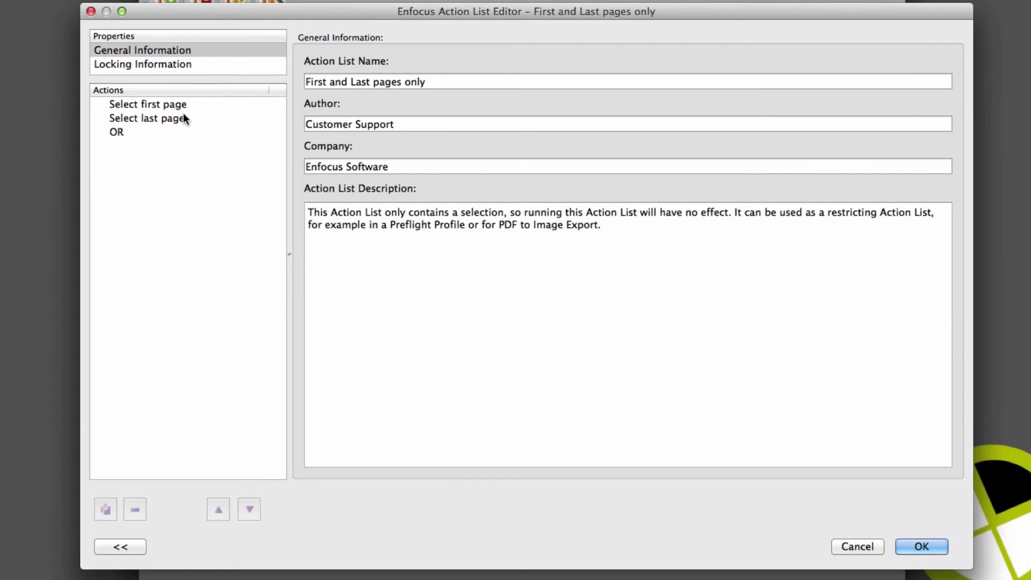
{"action": "left_click", "coordinate": [183, 118]}
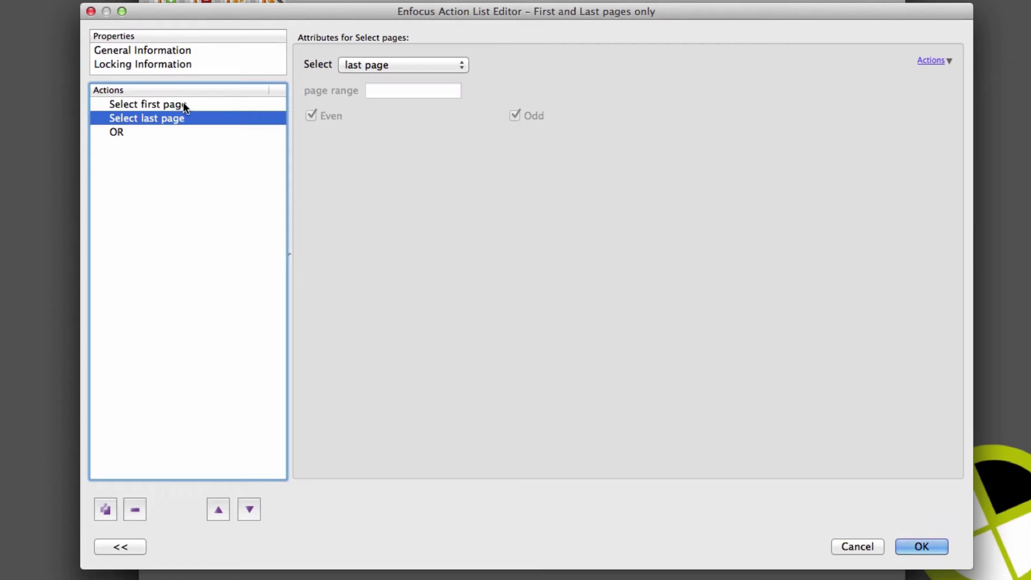
{"action": "left_click", "coordinate": [184, 103]}
{"action": "left_click", "coordinate": [176, 118]}
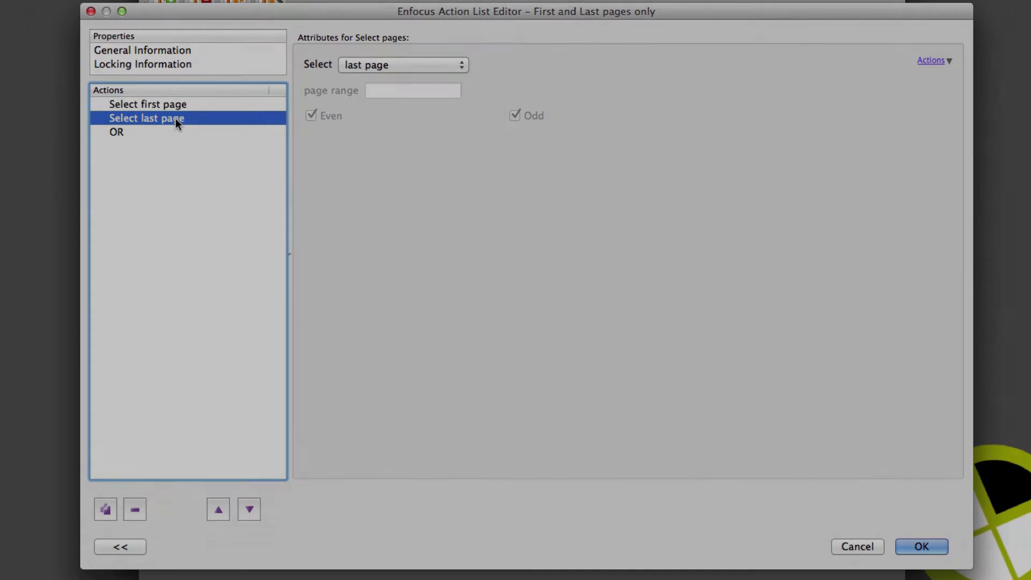
{"action": "left_click", "coordinate": [166, 132]}
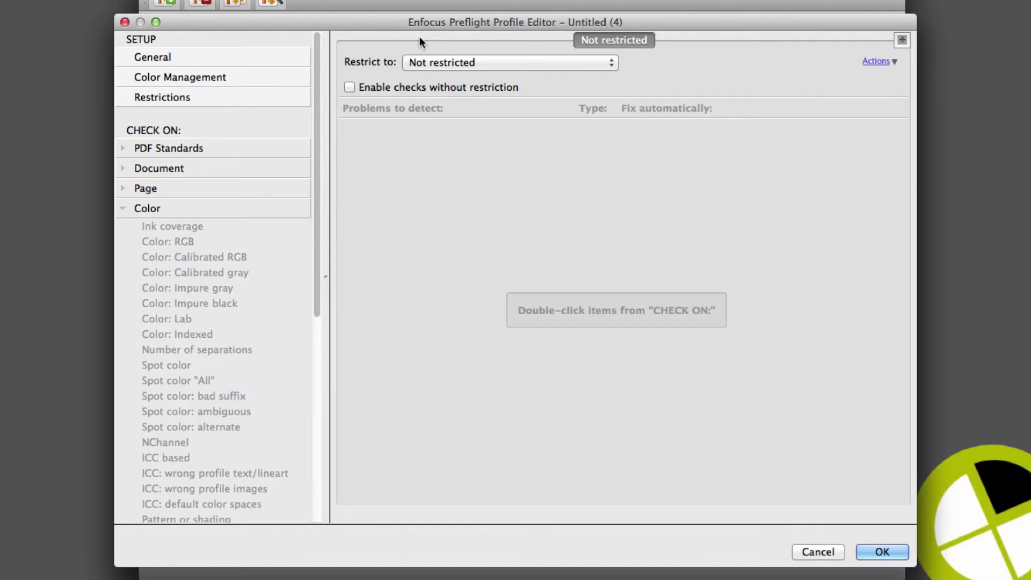
Restrict to First and Last pages only and flag fewer than 4 separations.
{"action": "left_click", "coordinate": [469, 62]}
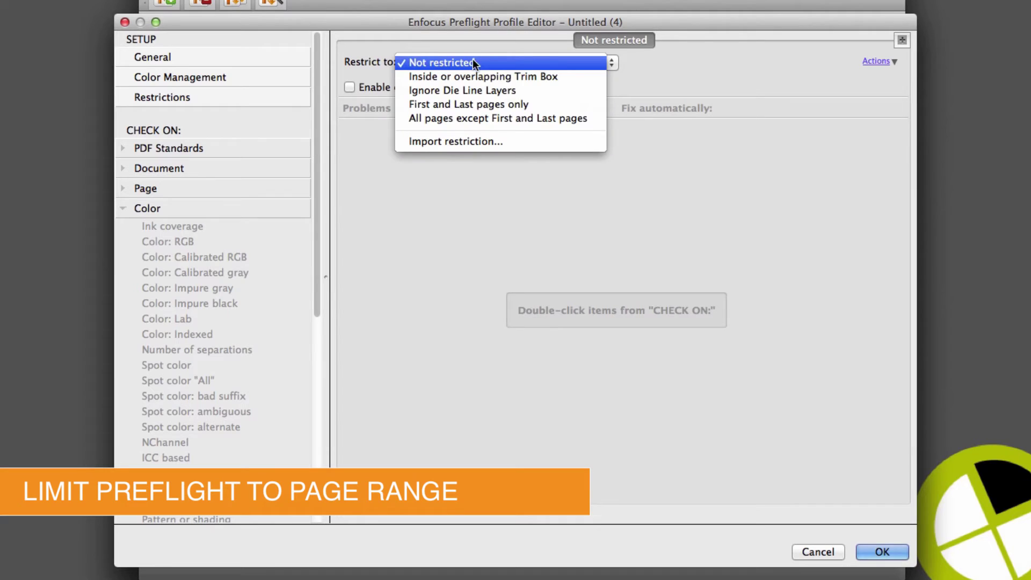
{"action": "left_click", "coordinate": [581, 104]}
{"action": "left_click", "coordinate": [469, 88]}
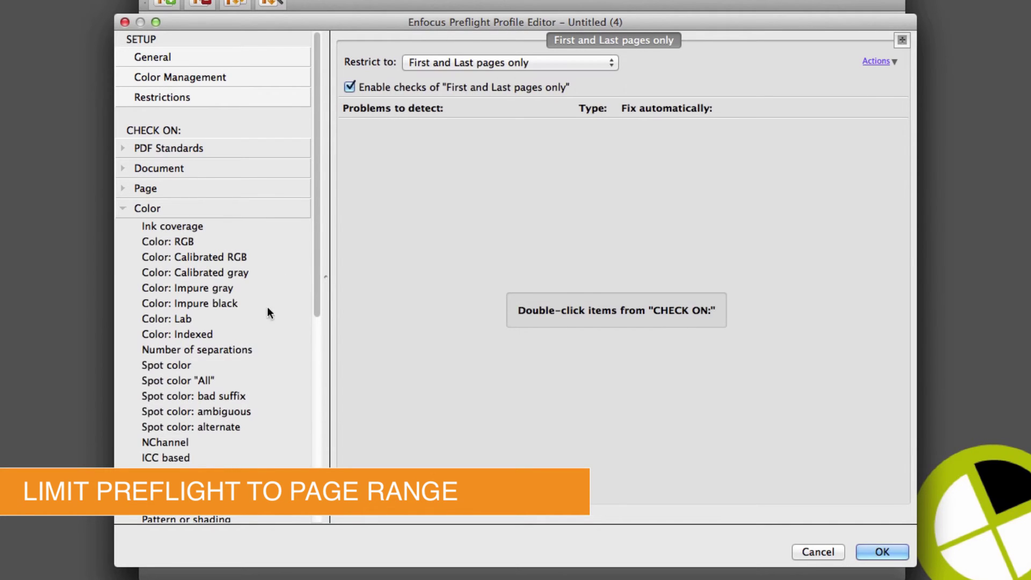
{"action": "double_click", "coordinate": [253, 349]}
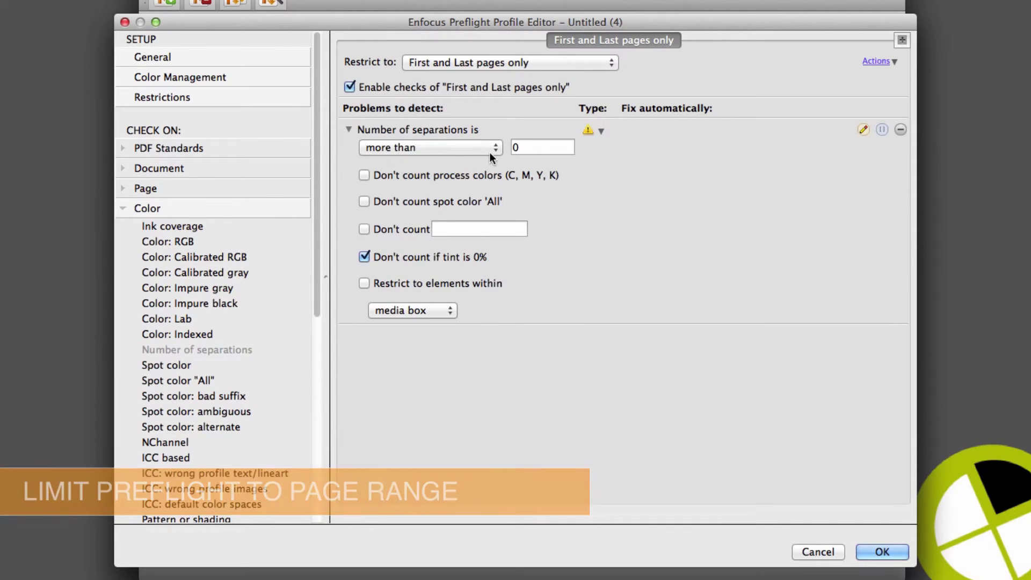
{"action": "left_click", "coordinate": [490, 150]}
{"action": "left_click", "coordinate": [475, 96]}
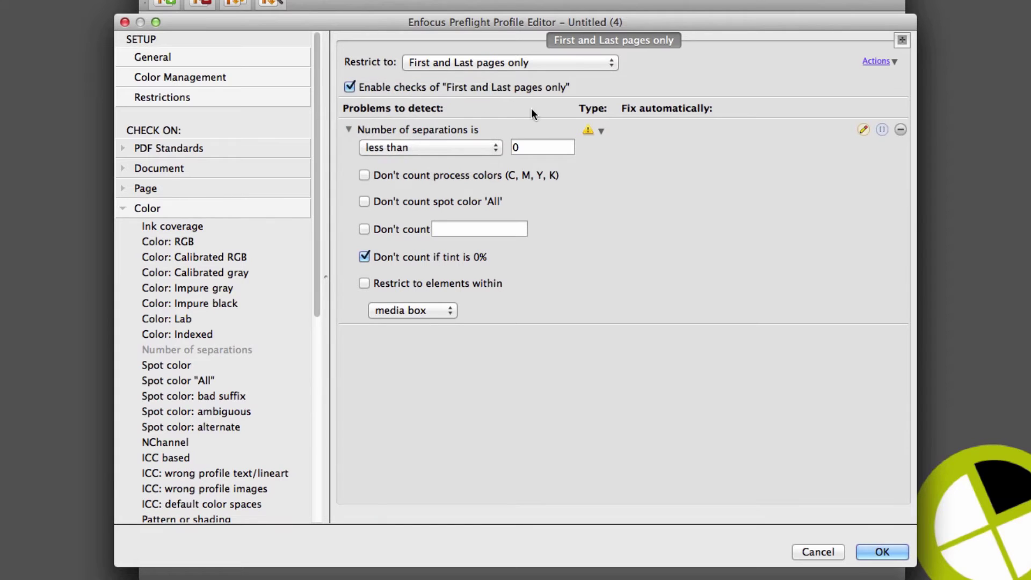
{"action": "left_click", "coordinate": [535, 146]}
{"action": "type", "text": "4"}
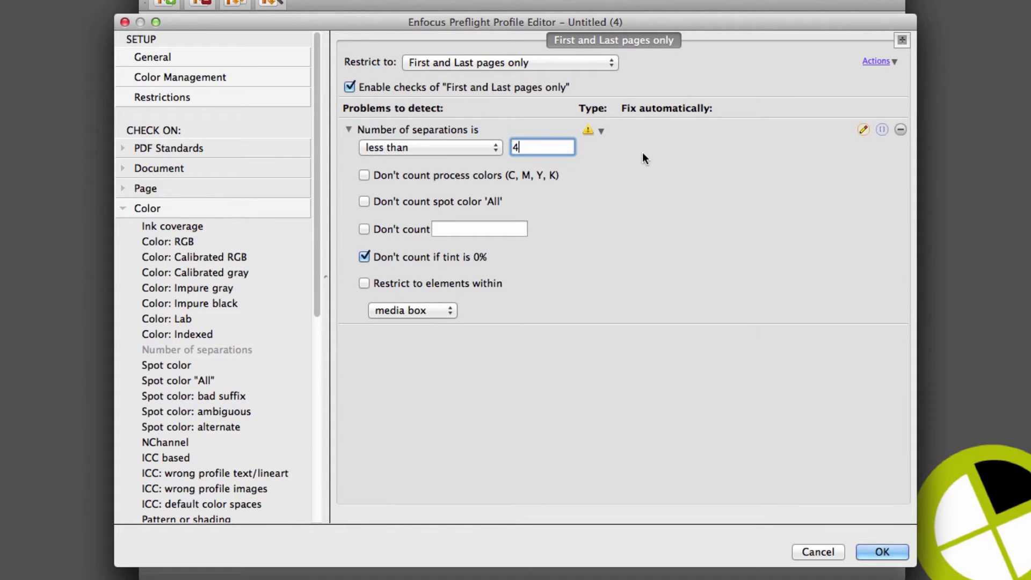
{"action": "left_click", "coordinate": [643, 152]}
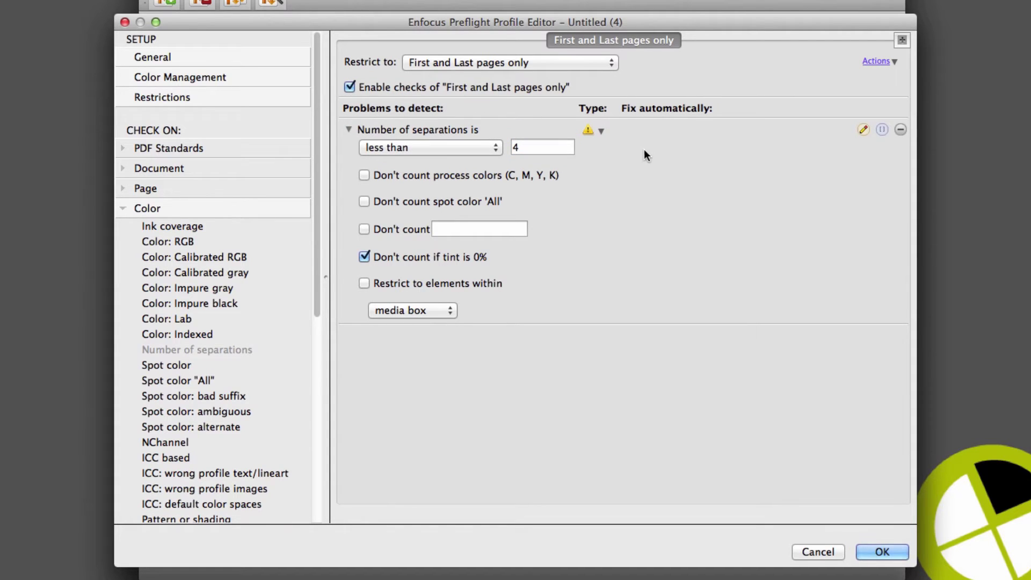
Add an All pages except First and Last restriction with a Number of separations limit of 1.
{"action": "left_click", "coordinate": [901, 40]}
{"action": "left_click", "coordinate": [568, 68]}
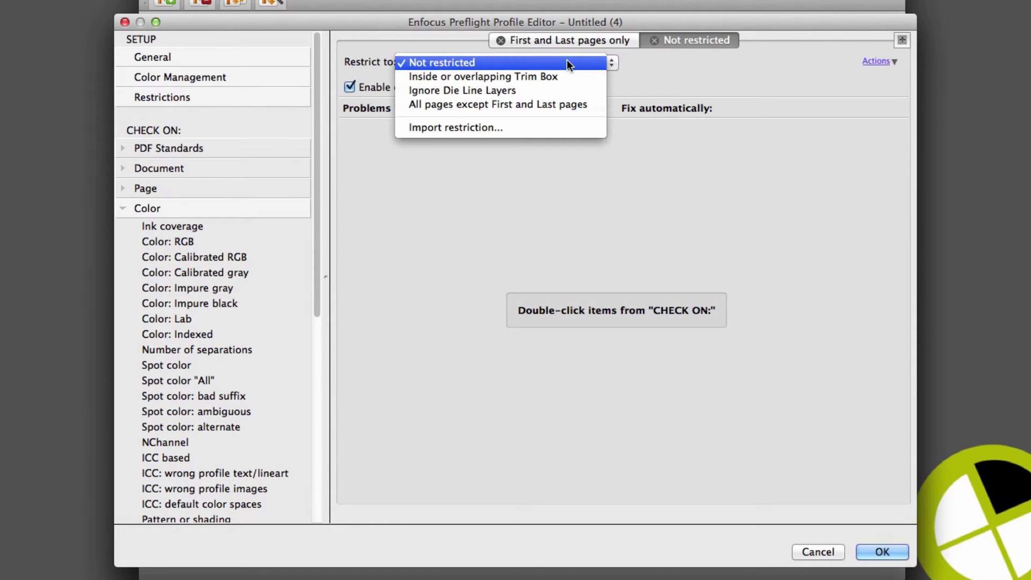
{"action": "left_click", "coordinate": [569, 105]}
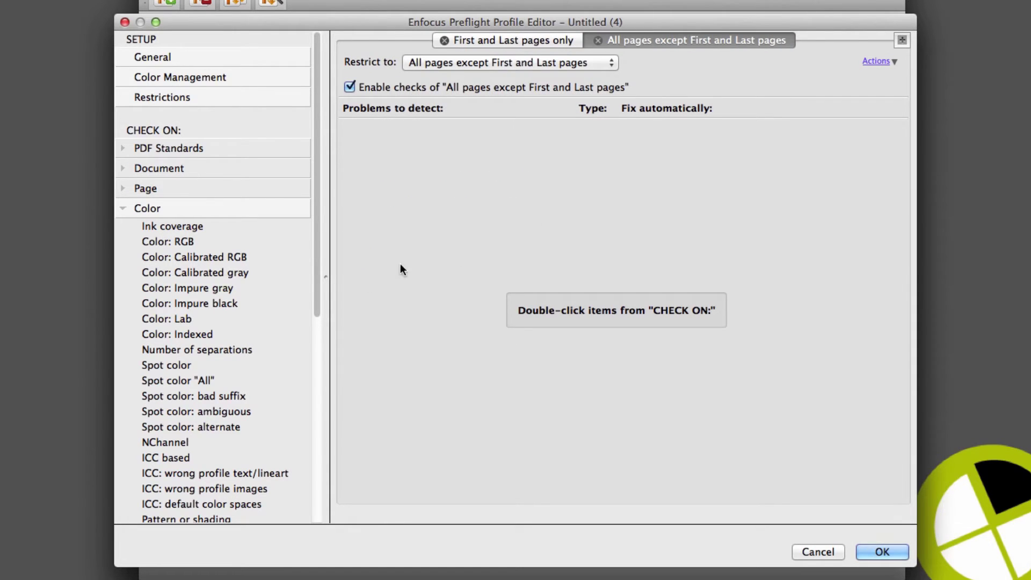
{"action": "double_click", "coordinate": [243, 350]}
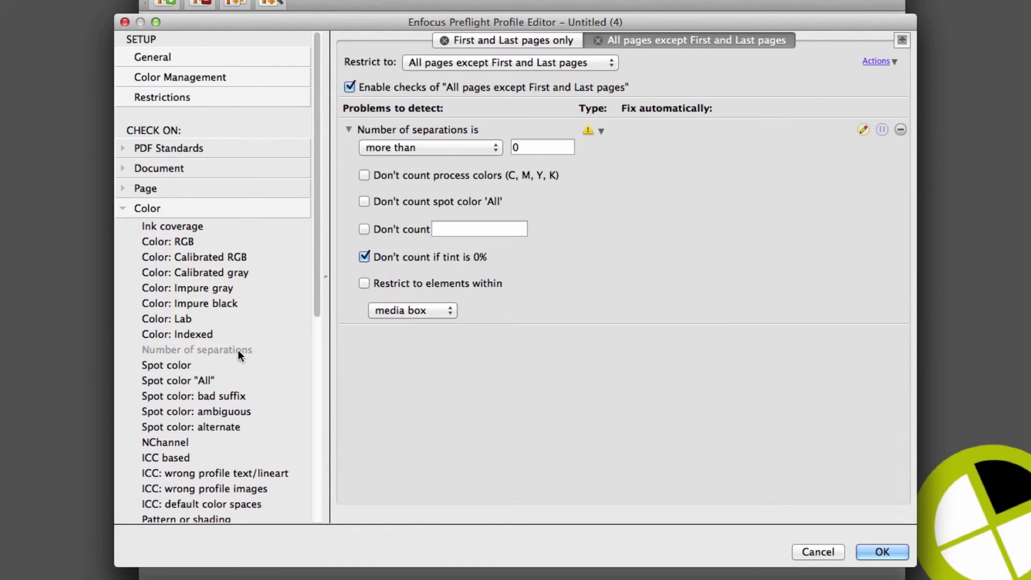
{"action": "double_click", "coordinate": [556, 147]}
{"action": "type", "text": "1"}
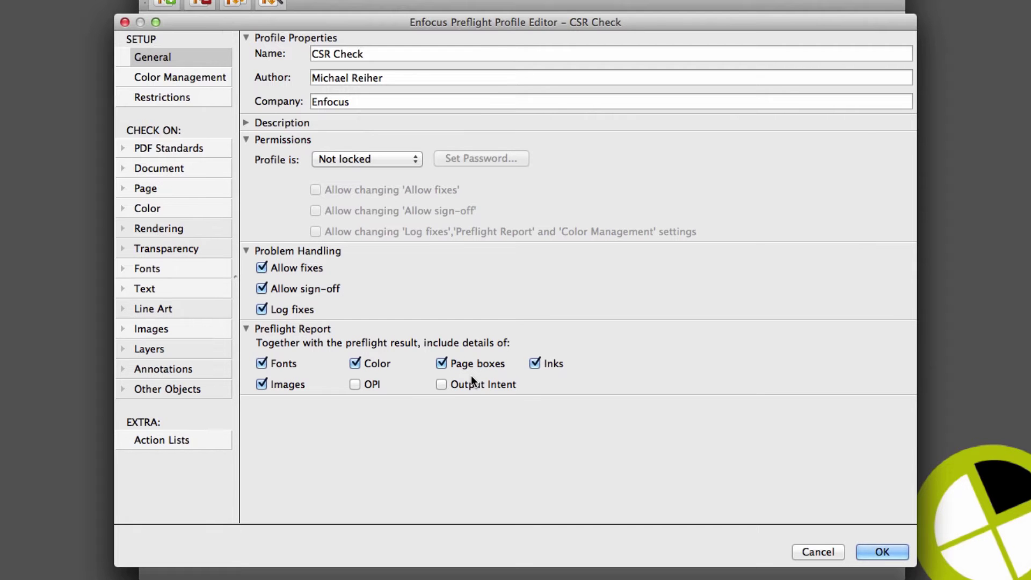
Write a custom report message for the CSR Check bleed check under Page.
{"action": "left_click", "coordinate": [157, 191]}
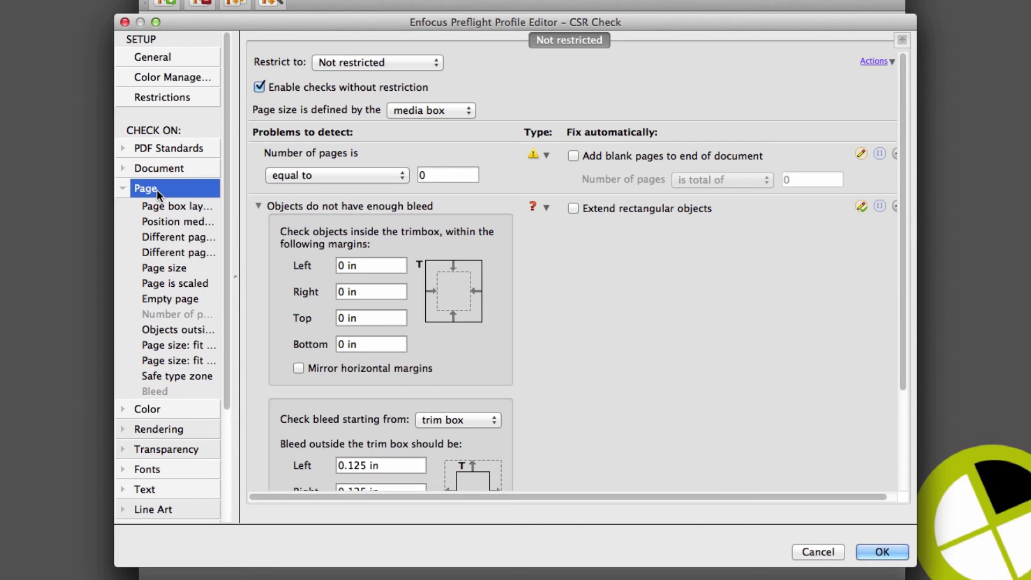
{"action": "left_click", "coordinate": [861, 206]}
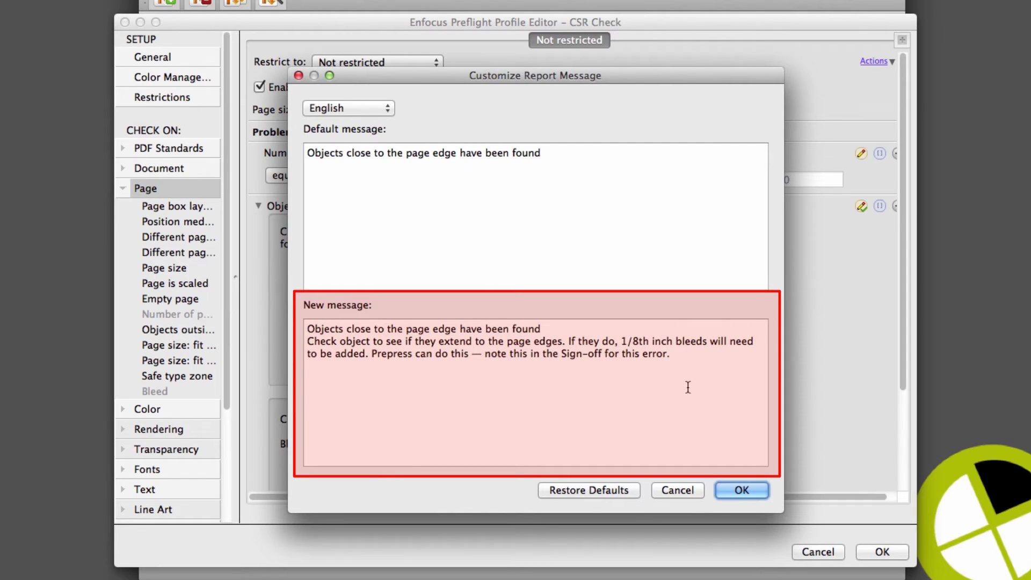
{"action": "left_click", "coordinate": [740, 485]}
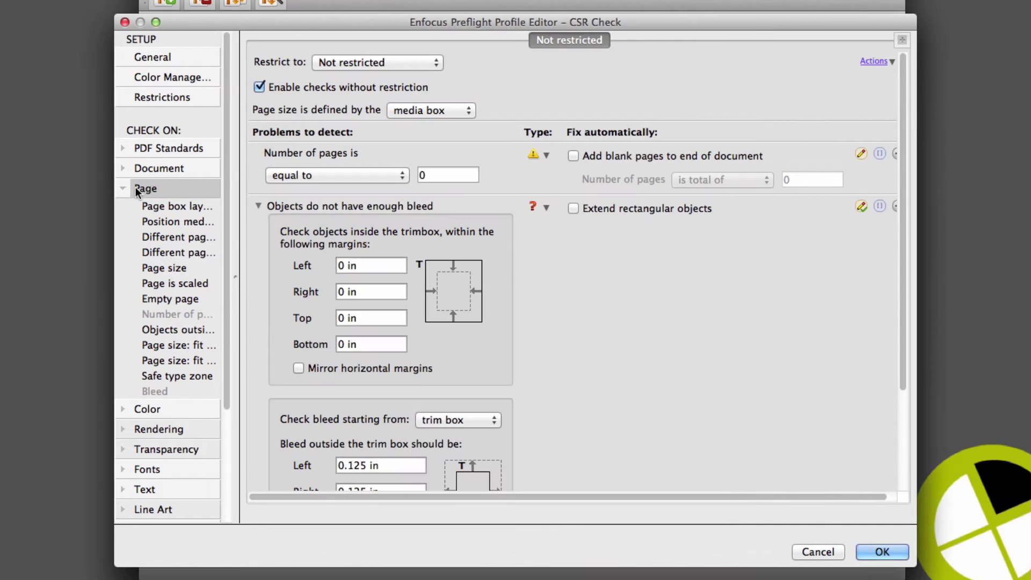
Write a custom RGB check message under Color, then open ribs_234.pdf's preflight report.
{"action": "left_click", "coordinate": [123, 189]}
{"action": "left_click", "coordinate": [123, 208]}
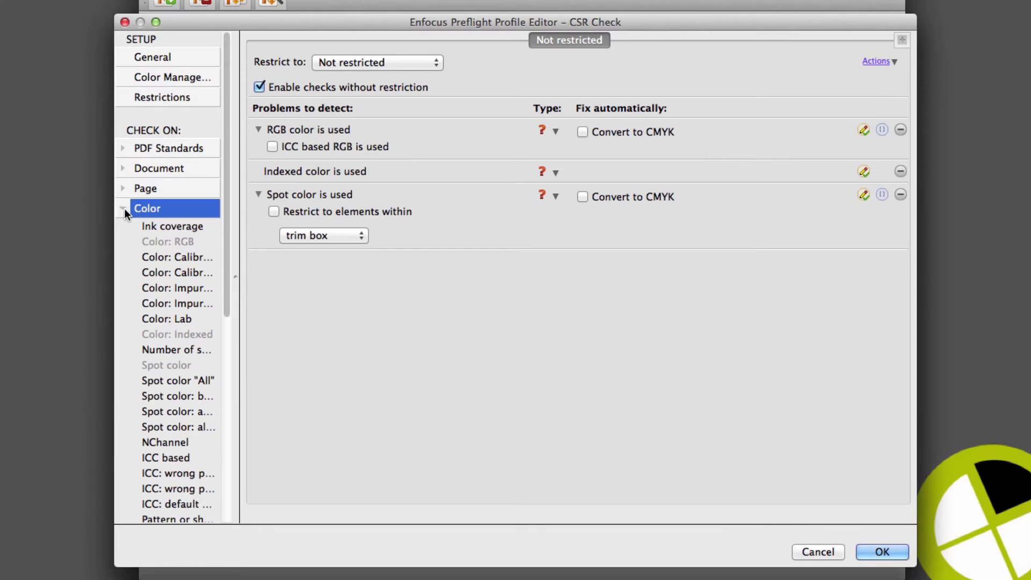
{"action": "left_click", "coordinate": [864, 130]}
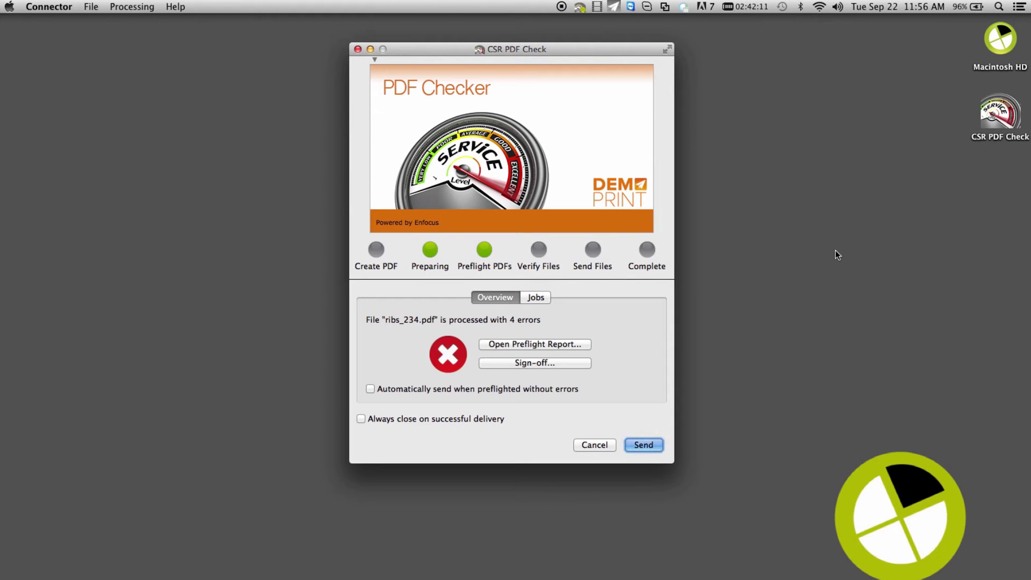
{"action": "left_click", "coordinate": [566, 345]}
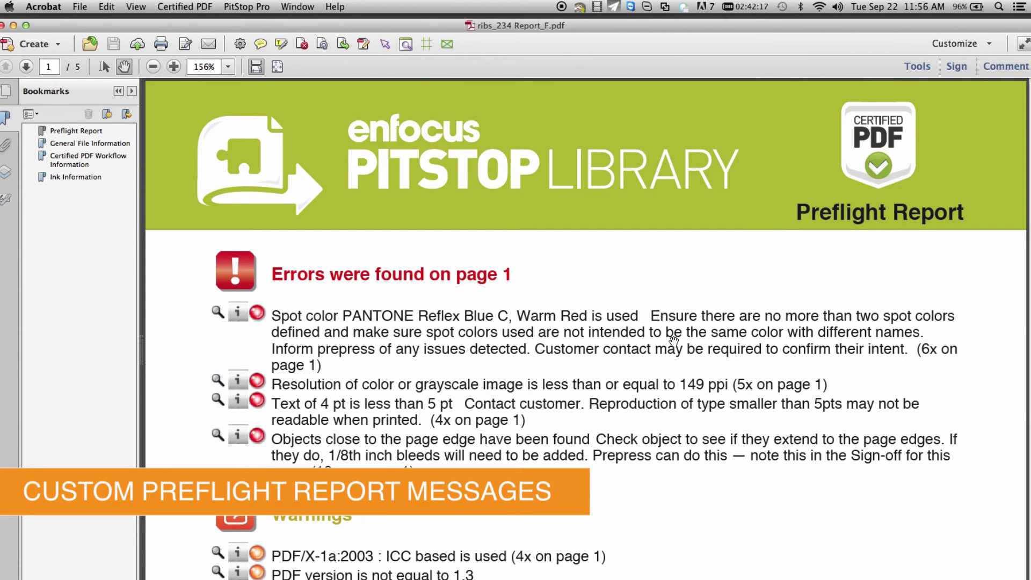
Scroll through the Acrobat preflight report to check the custom error and warning messages.
{"action": "scroll", "coordinate": [671, 338], "scroll_direction": "down", "scroll_amount": 3}
{"action": "scroll", "coordinate": [670, 344], "scroll_direction": "down", "scroll_amount": 2}
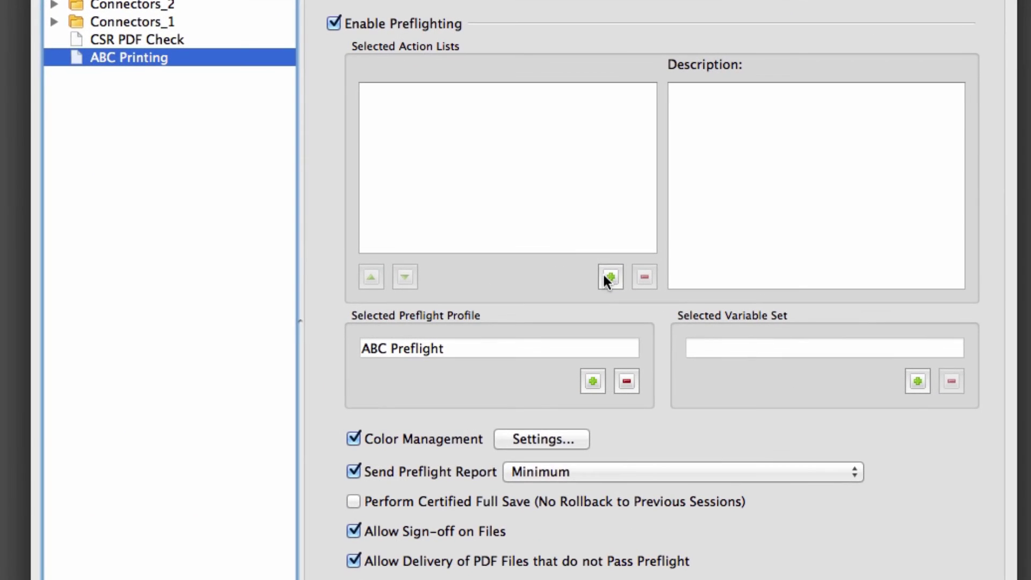
Search 'bleed' and add the Generate Bleed to 3mm if none action list to Selected Action Lists.
{"action": "left_click", "coordinate": [575, 260]}
{"action": "left_click", "coordinate": [810, 85]}
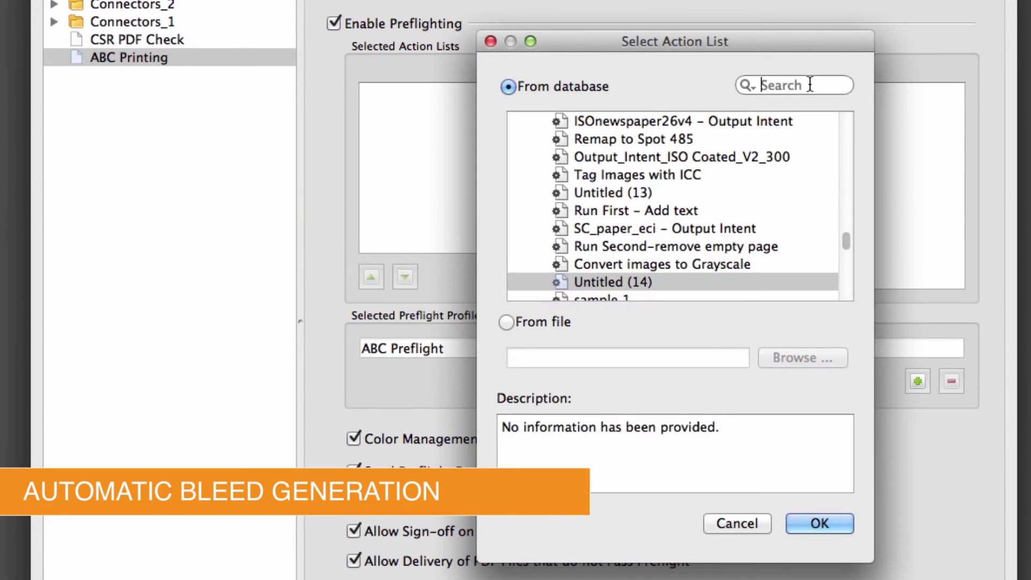
{"action": "type", "text": "bleed"}
{"action": "left_click", "coordinate": [594, 138]}
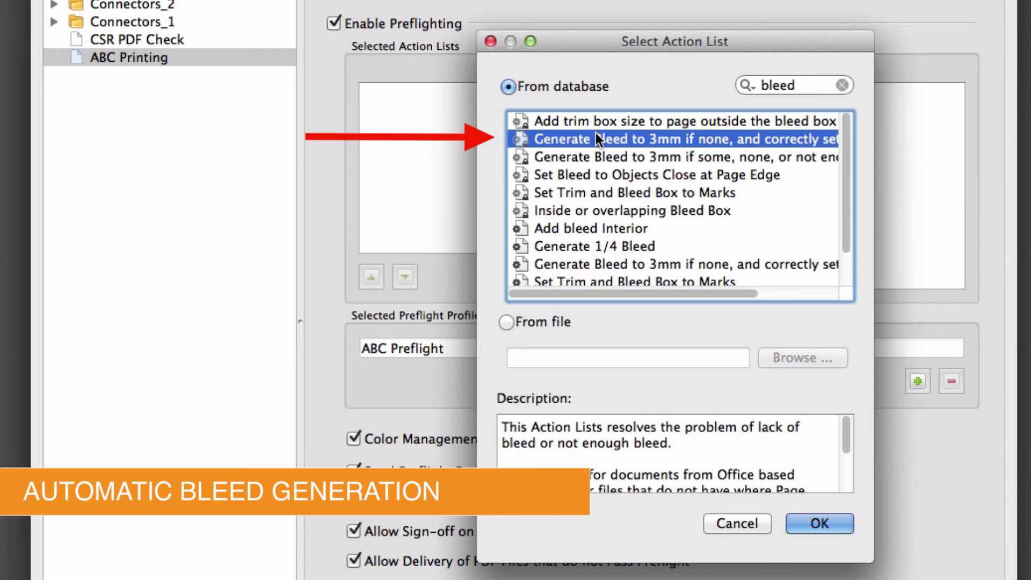
{"action": "left_click_drag", "start_coordinate": [642, 292], "coordinate": [611, 293]}
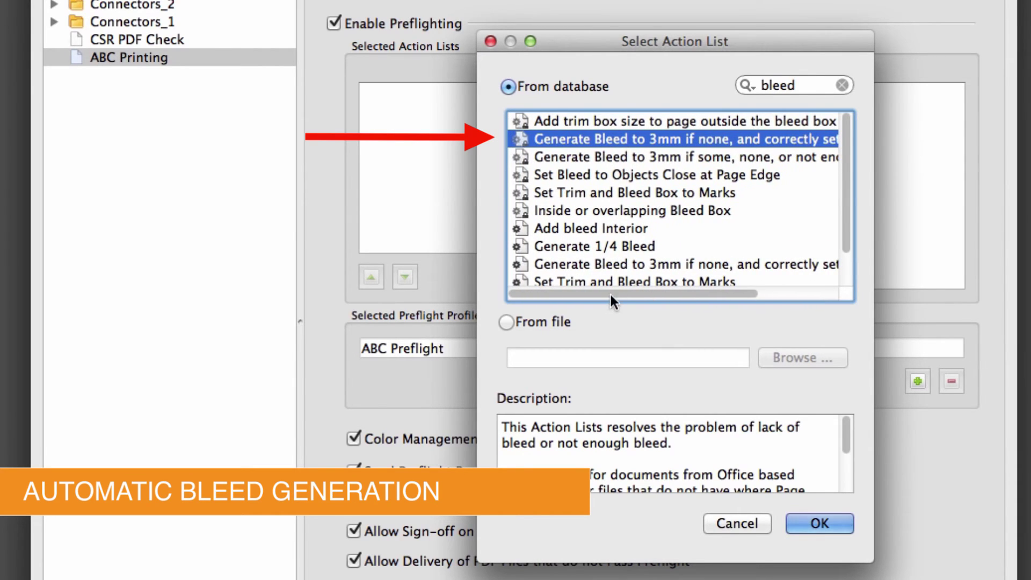
{"action": "left_click", "coordinate": [813, 523]}
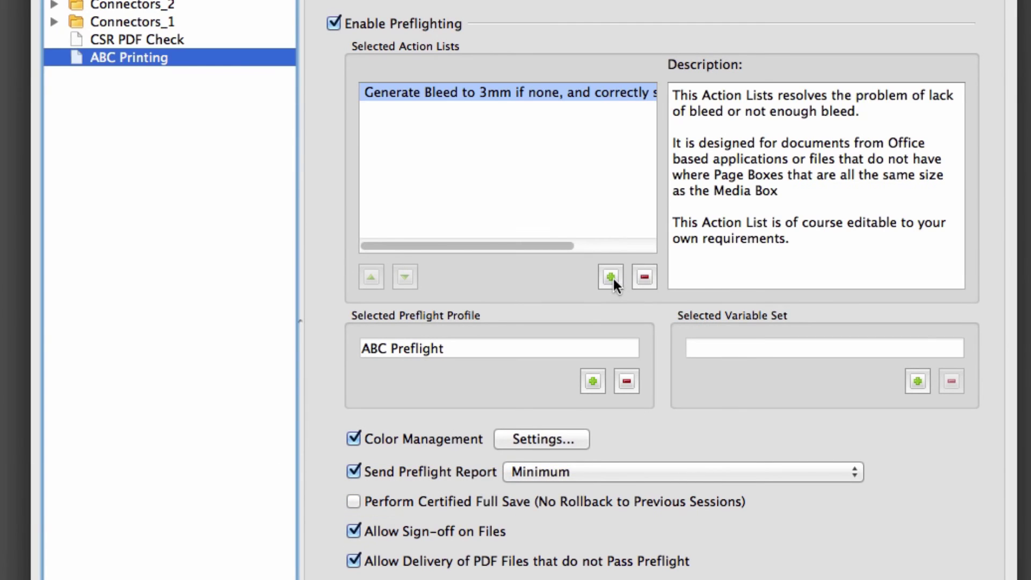
Start adding another action list by searching for 'mark'.
{"action": "left_click", "coordinate": [611, 277]}
{"action": "left_click", "coordinate": [809, 86]}
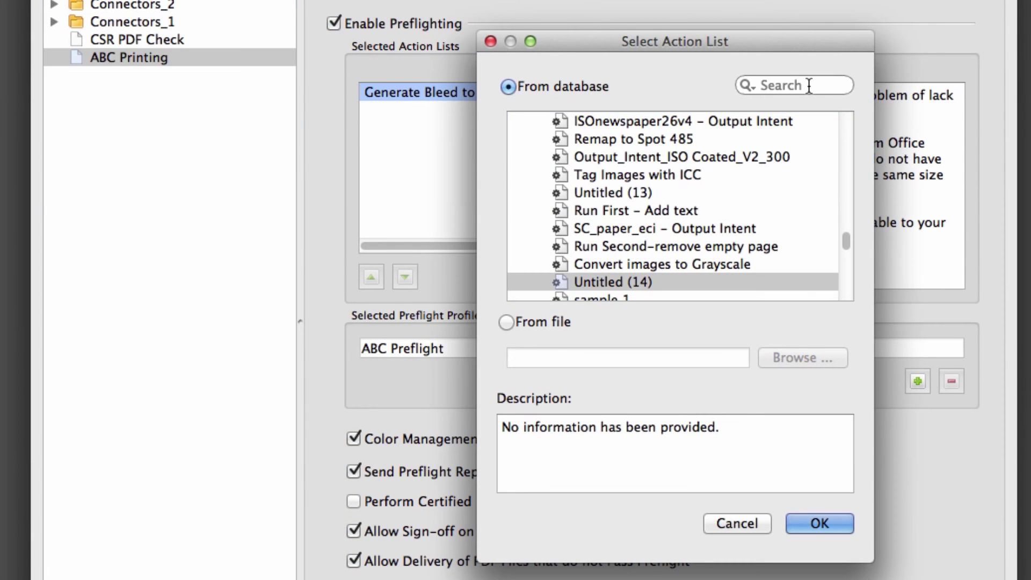
{"action": "type", "text": "mark"}
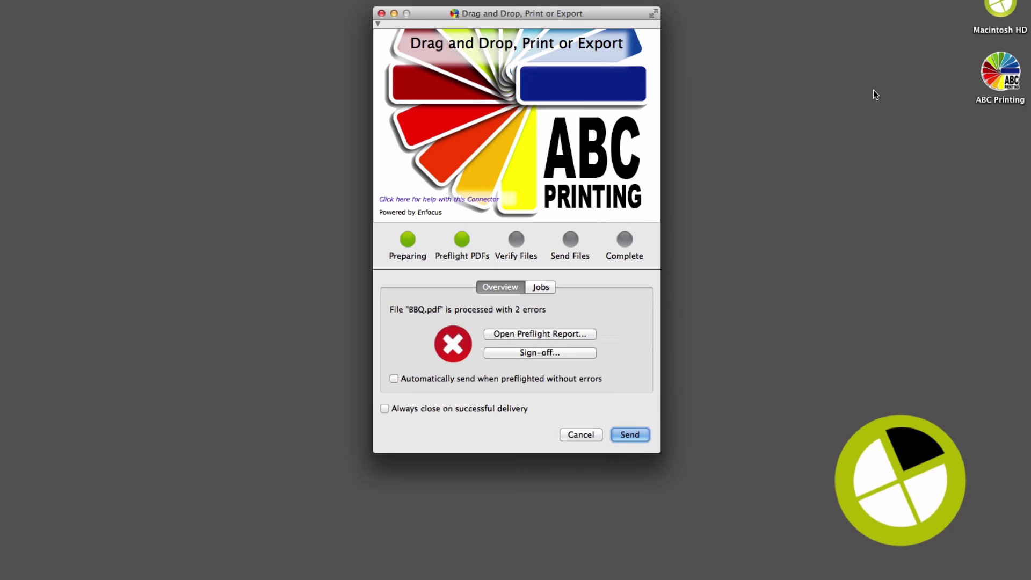
Open the preflight report for BBQ.pdf from the ABC Printing Connector window.
{"action": "left_click", "coordinate": [586, 334]}
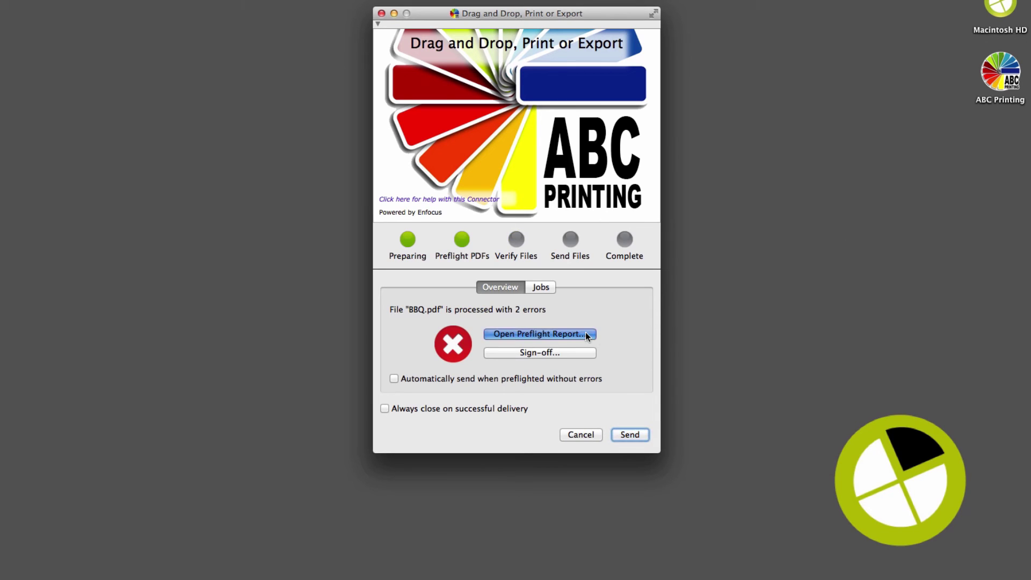